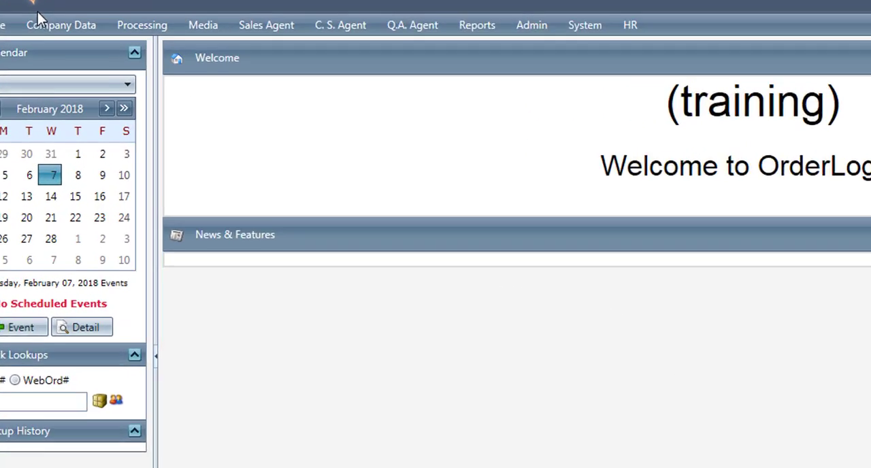
- Create a global script rule for order entry named "Billing and Shipping addresses must match", with an error memo saying mismatched orders are held for review until cleared
click(61, 49)
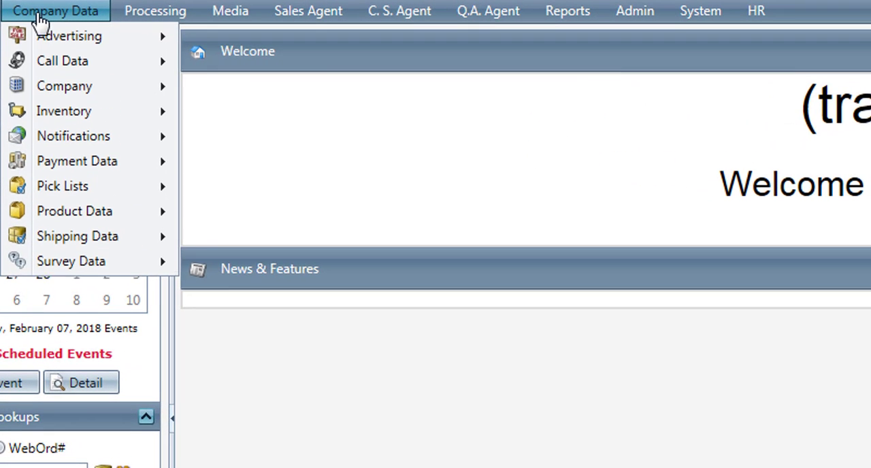
mouse_move(37, 48)
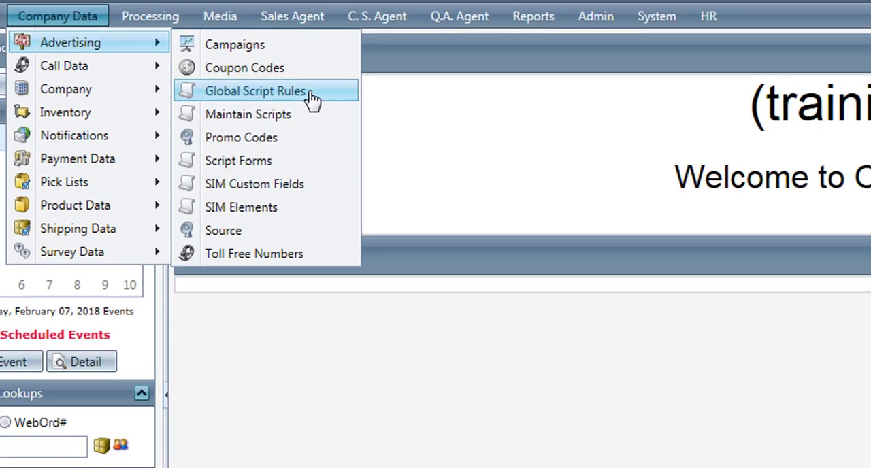
click(328, 98)
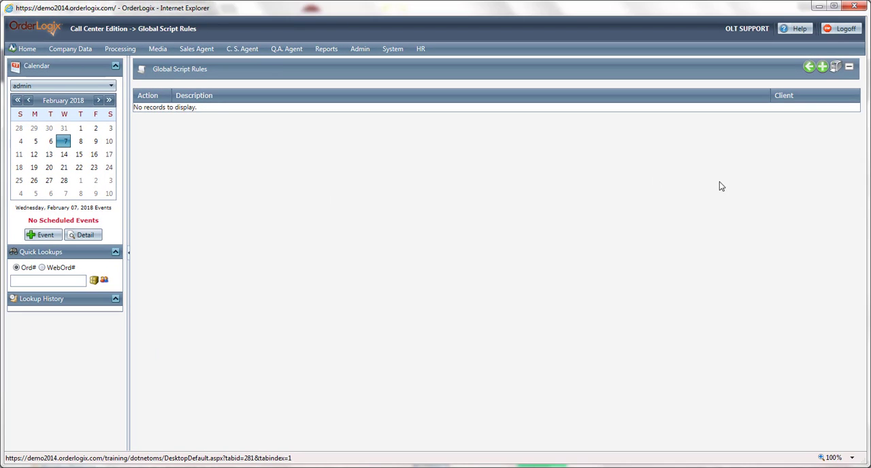
click(823, 68)
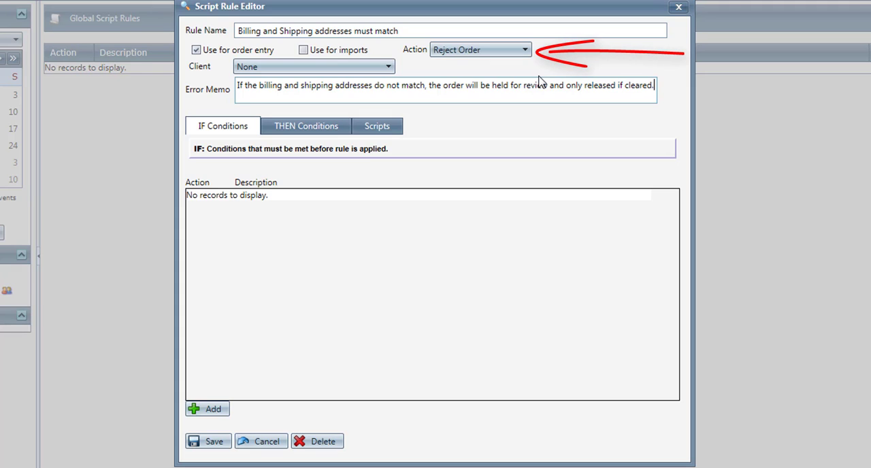
- Set the rule's action to Hold Order for Review with the reason "Order held for review - Fraud"
click(508, 51)
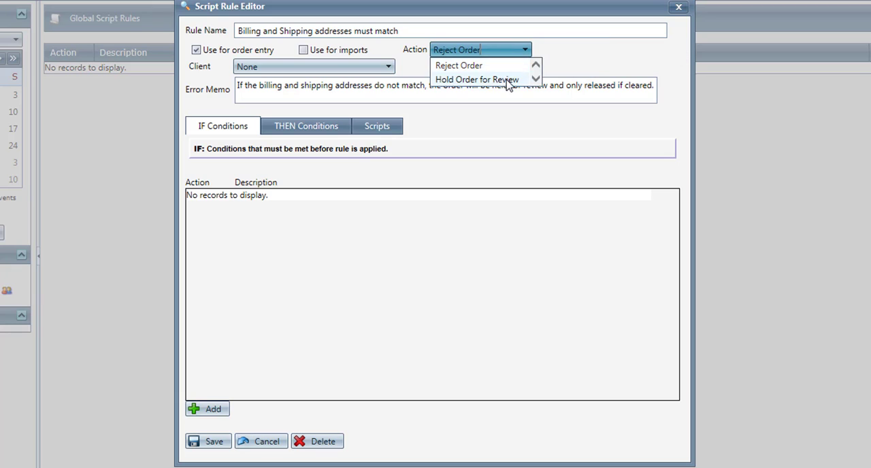
click(507, 81)
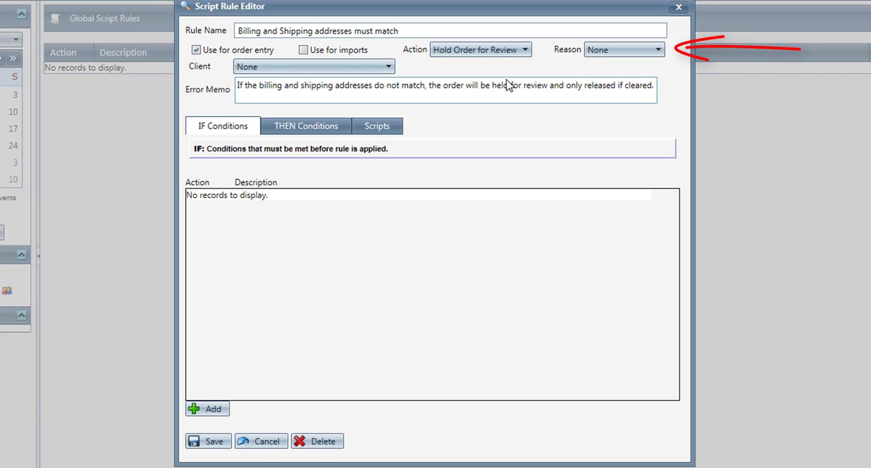
click(630, 53)
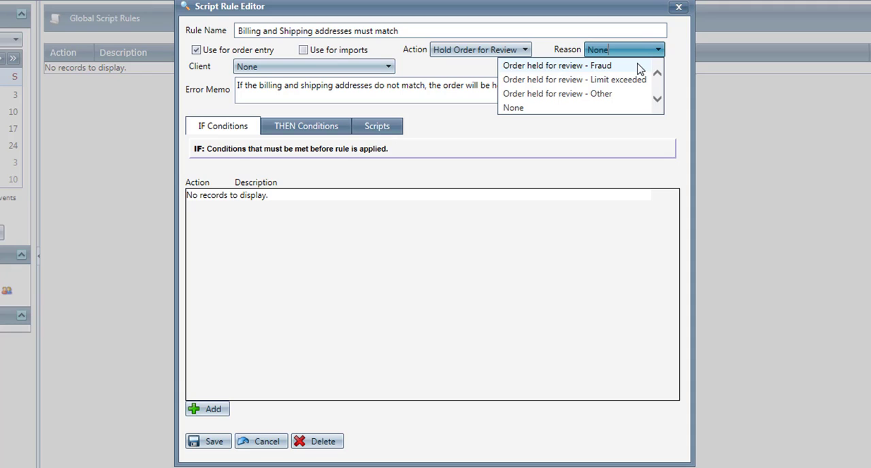
click(639, 66)
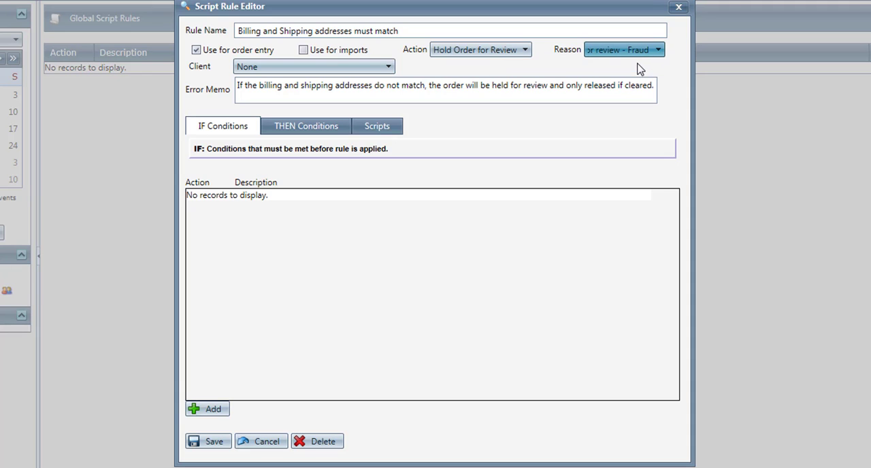
- Add an Unconditional IF condition to the address matching rule and save the condition
click(209, 409)
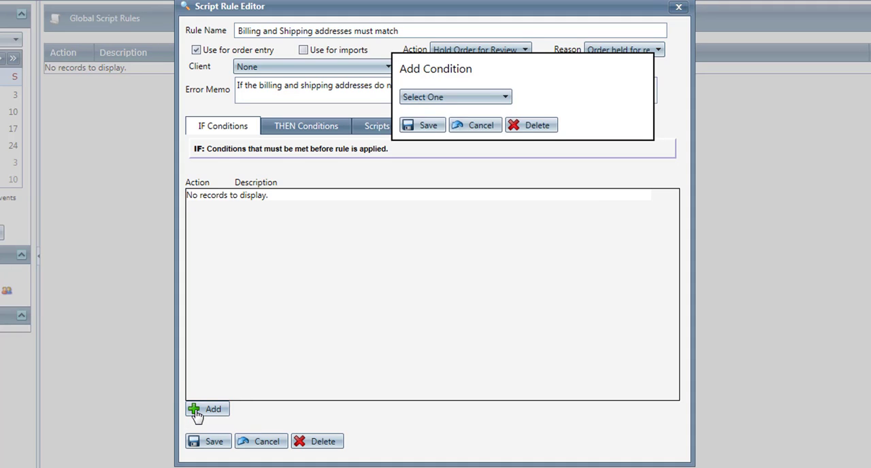
click(433, 97)
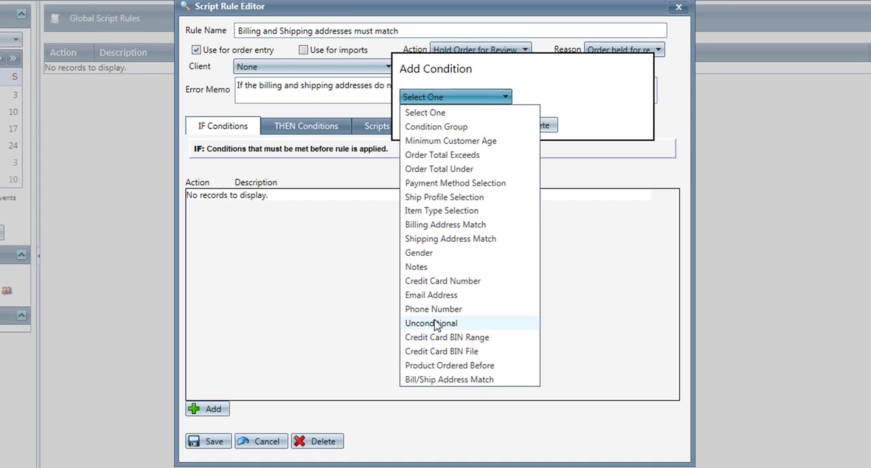
click(442, 325)
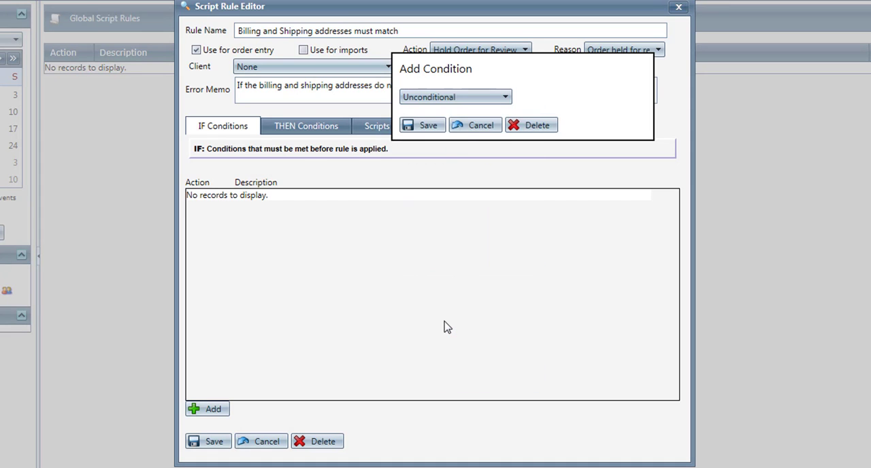
click(426, 126)
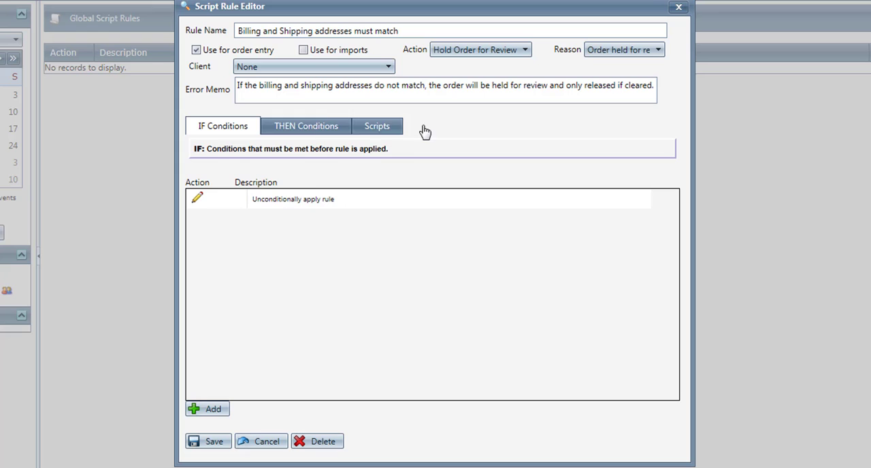
- Add a Bill/Ship Address Match THEN condition that requires a match on address, city, state, zip and country
click(295, 131)
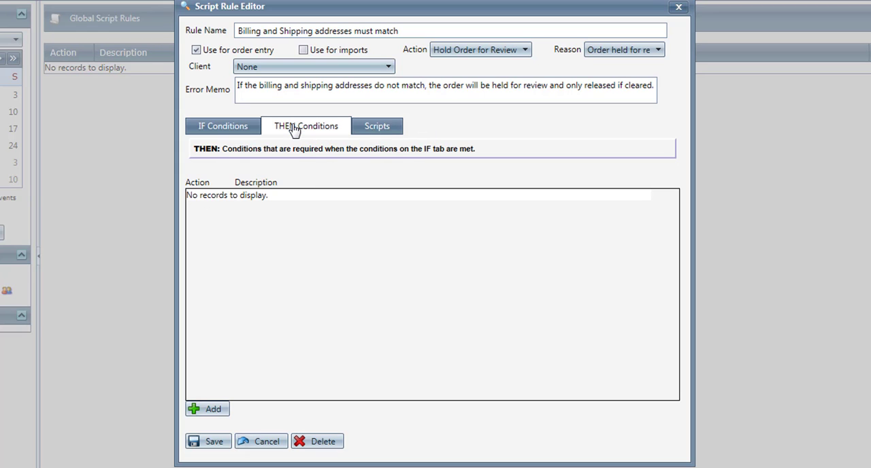
click(211, 410)
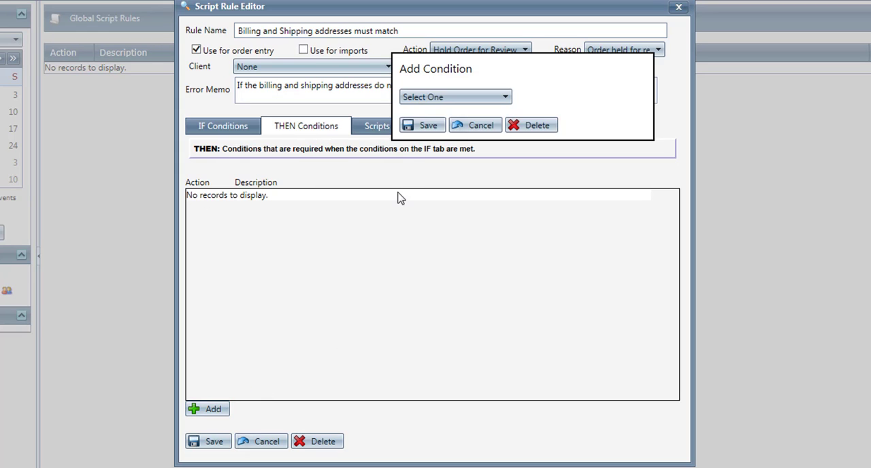
click(499, 100)
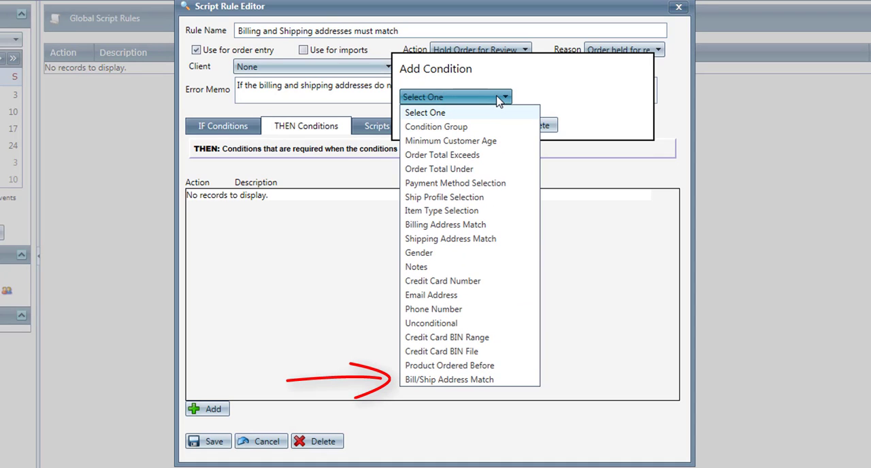
click(447, 380)
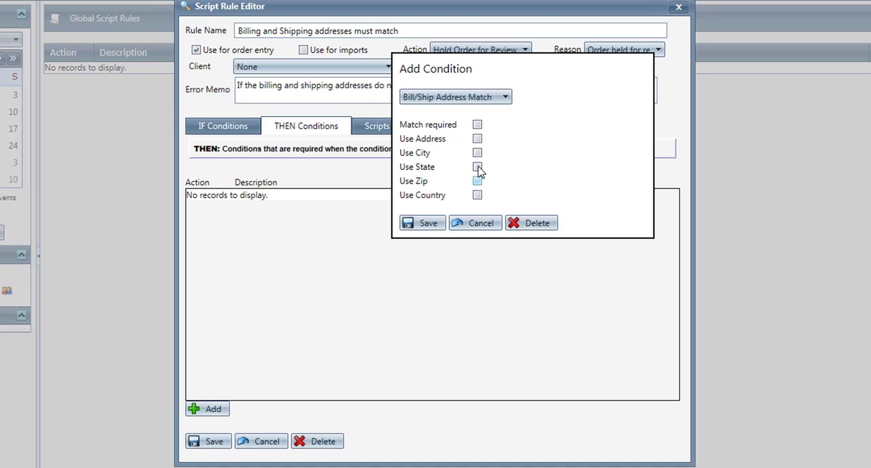
click(477, 125)
click(477, 138)
click(477, 152)
click(477, 167)
click(477, 181)
click(476, 196)
click(430, 223)
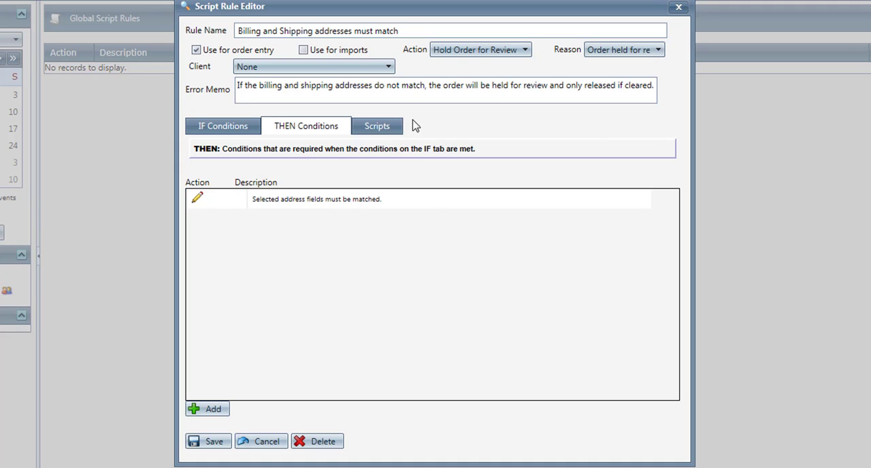
- Attach the global rule to the Testing Scripts script and save the rule
click(389, 129)
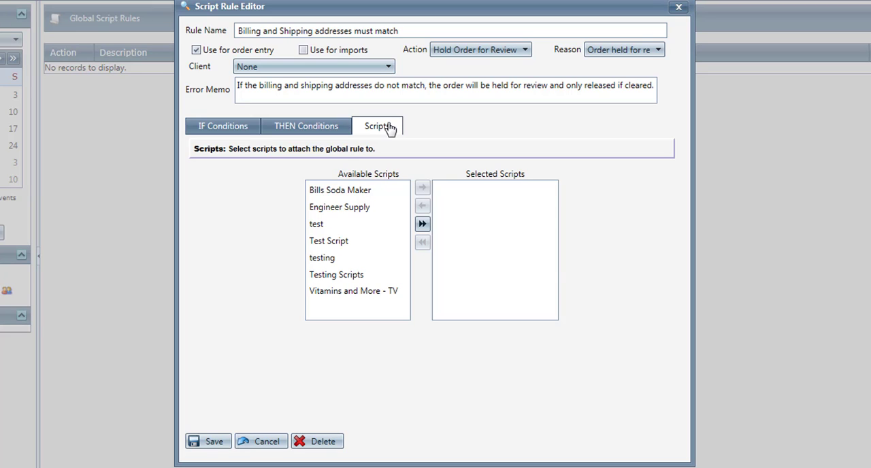
click(393, 276)
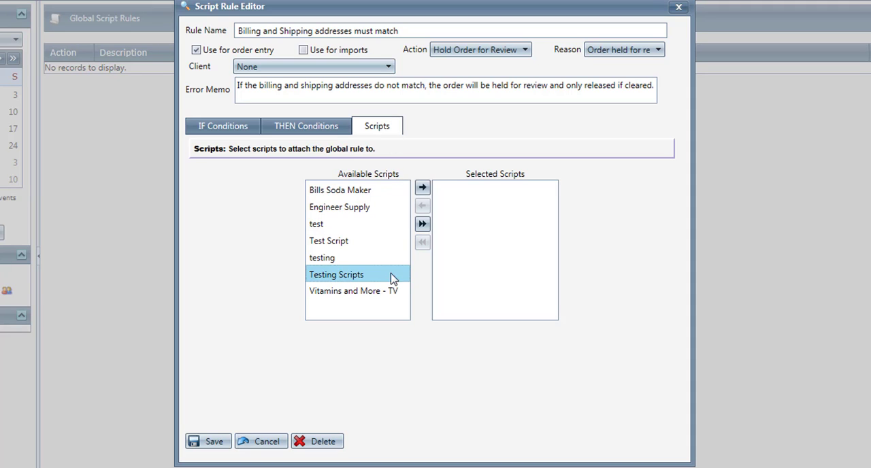
click(422, 188)
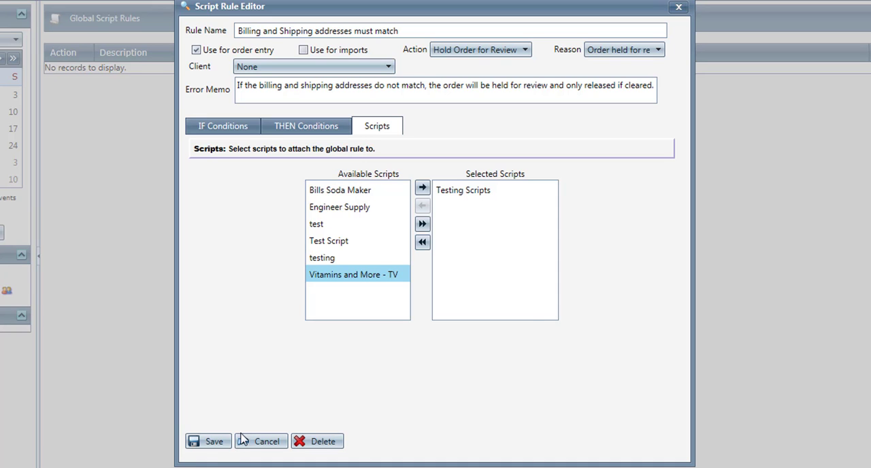
click(210, 441)
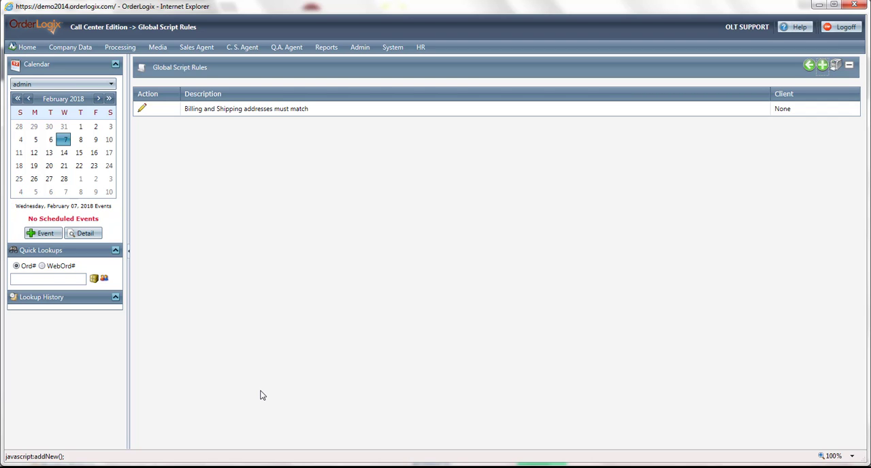
- Open the rules of the Testing Scripts script for editing and check which global rules can be attached
mouse_move(70, 46)
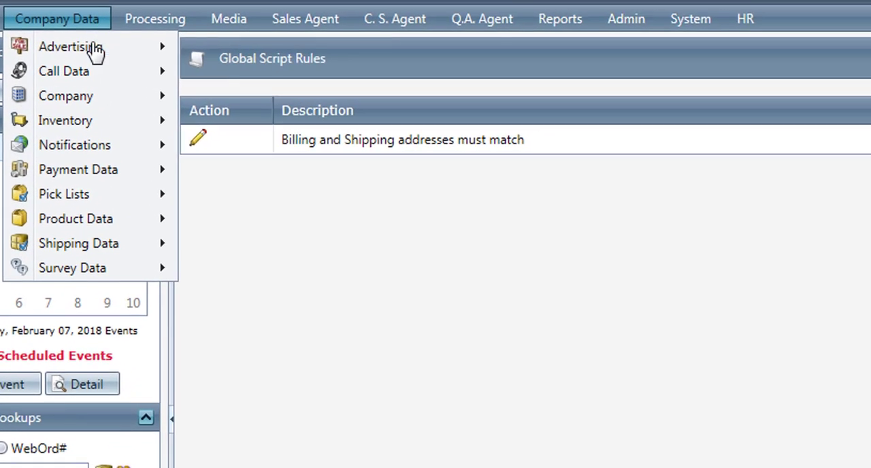
mouse_move(95, 53)
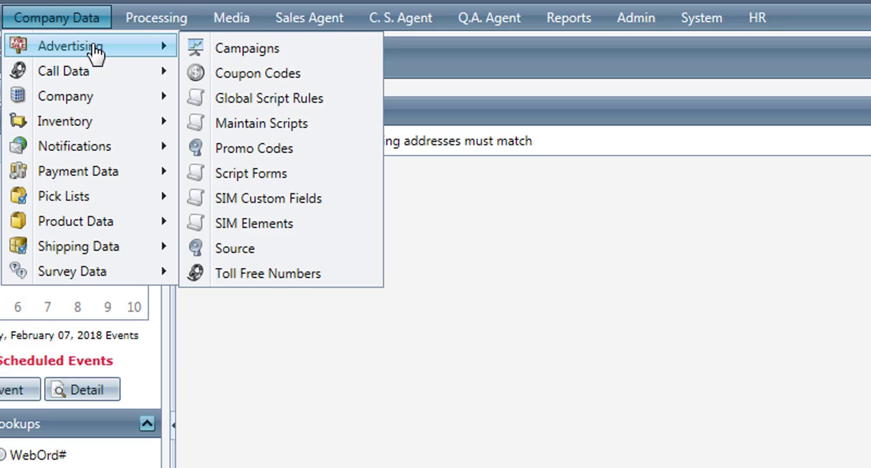
click(332, 133)
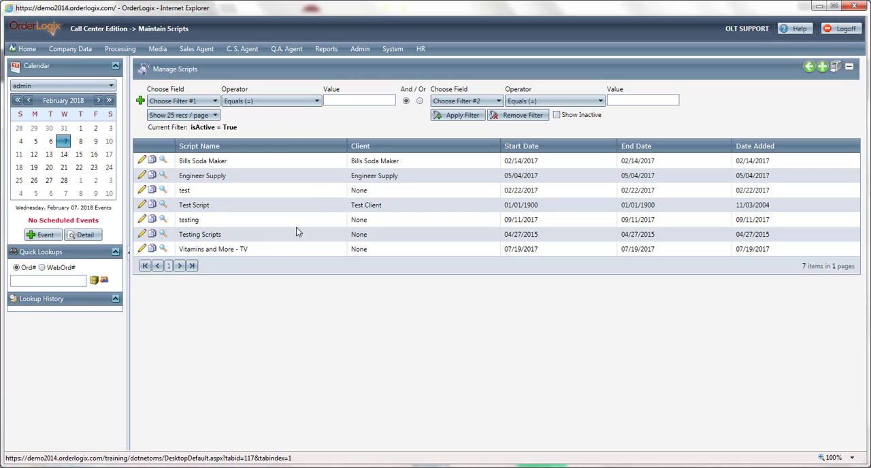
click(142, 236)
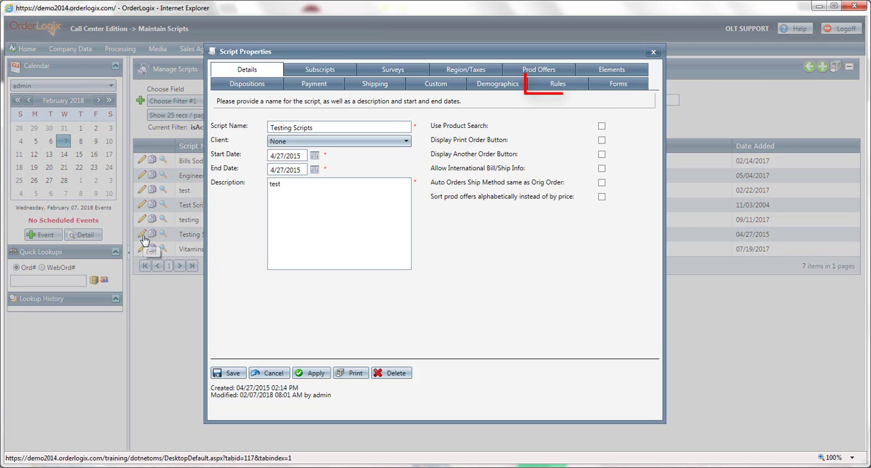
click(572, 89)
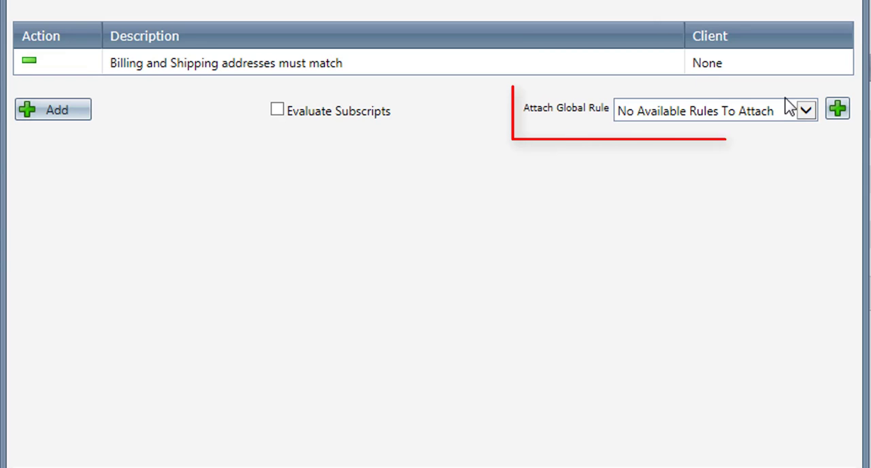
click(775, 117)
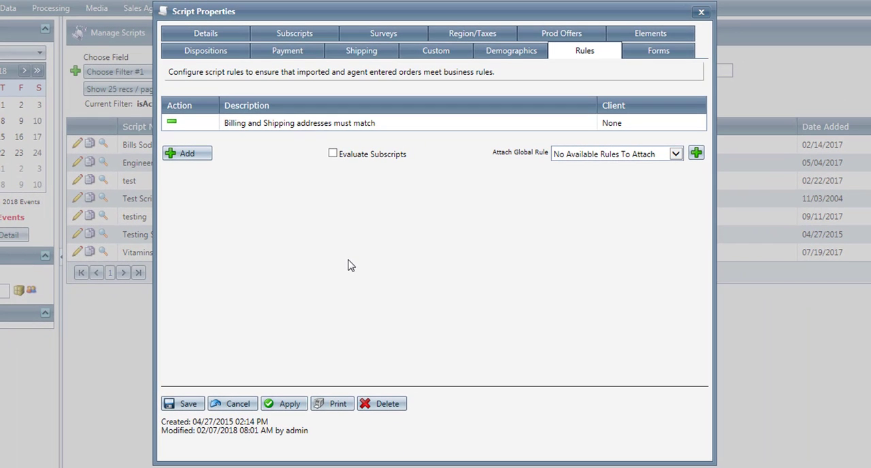
- Add a script rule named "Householding Rule" with a repeat-order error memo and an IF condition that Test Product Offer is selected
click(194, 156)
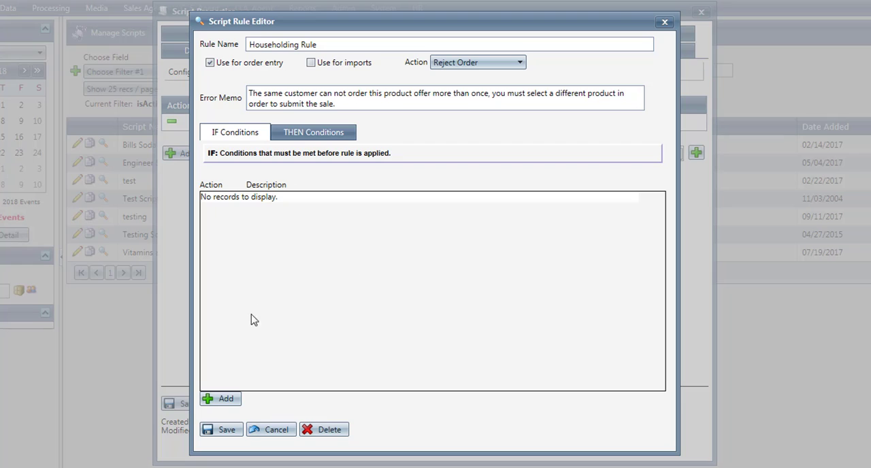
click(221, 404)
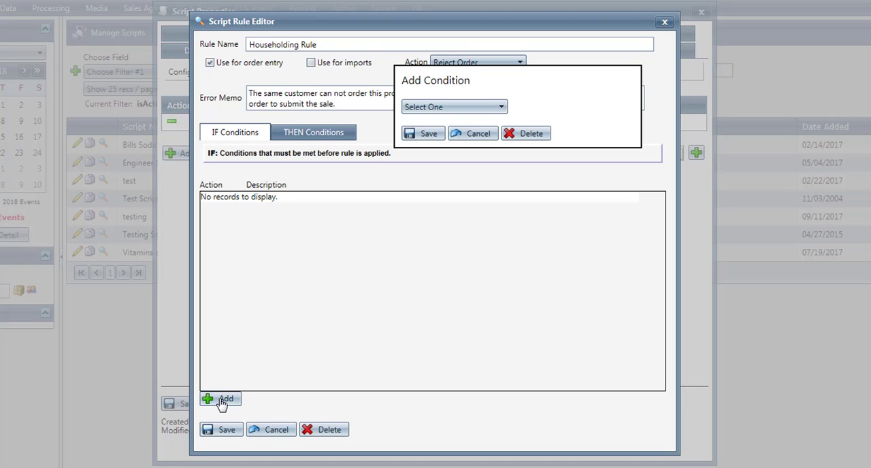
click(484, 109)
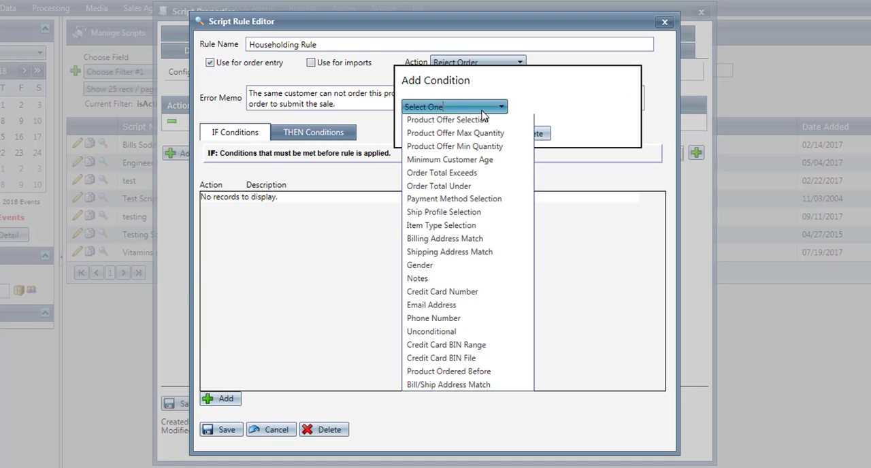
click(485, 150)
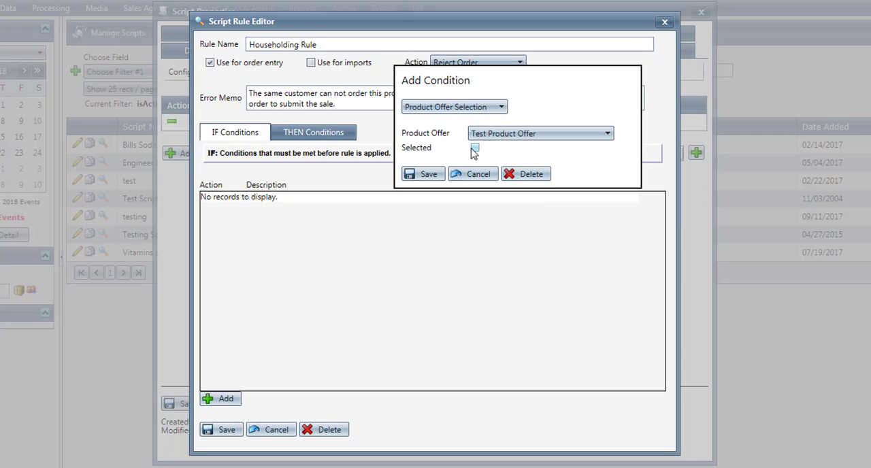
click(424, 175)
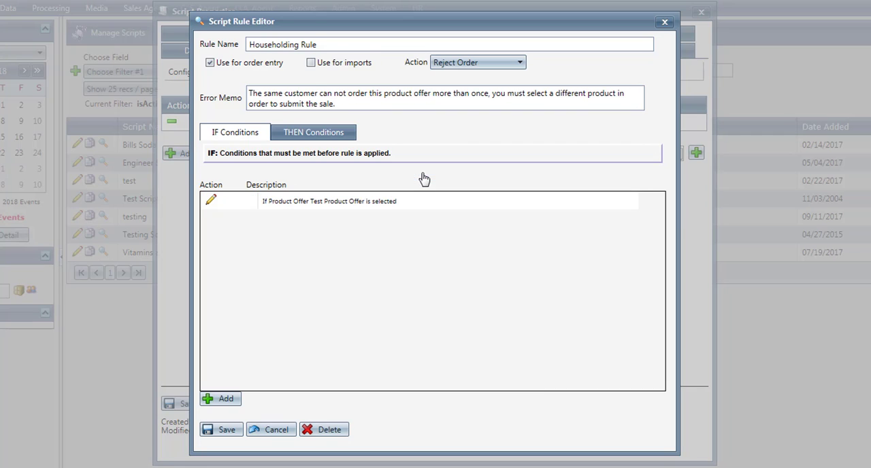
- Add a Product Ordered Before THEN condition that Test Product Offer must not be purchased before, and save the Householding Rule
click(339, 135)
click(241, 401)
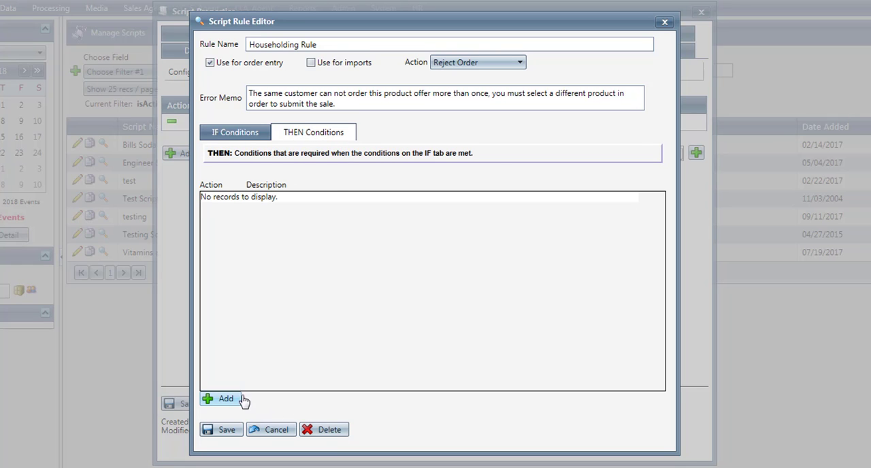
click(500, 107)
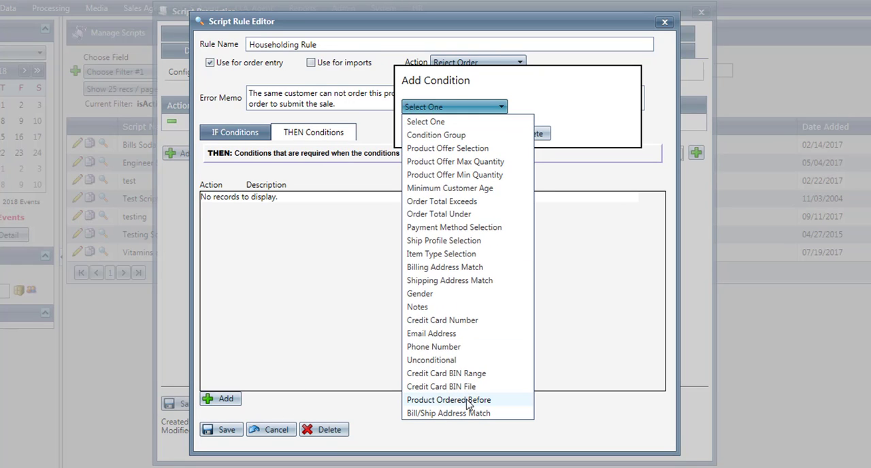
click(471, 400)
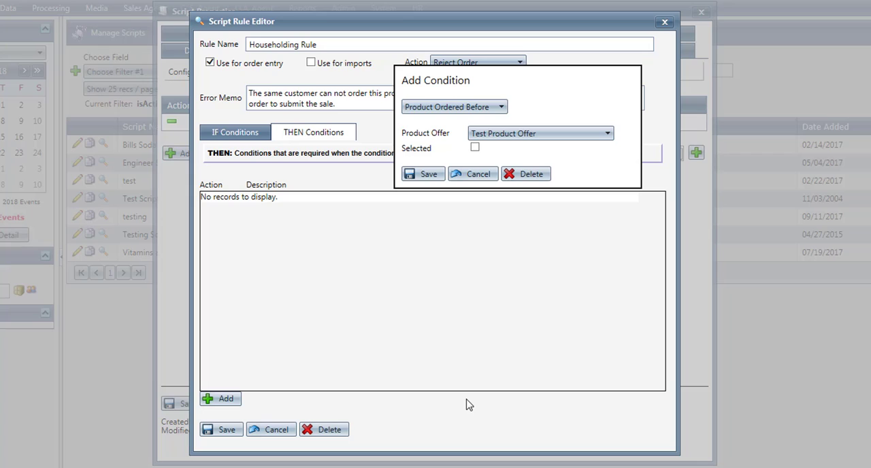
click(419, 174)
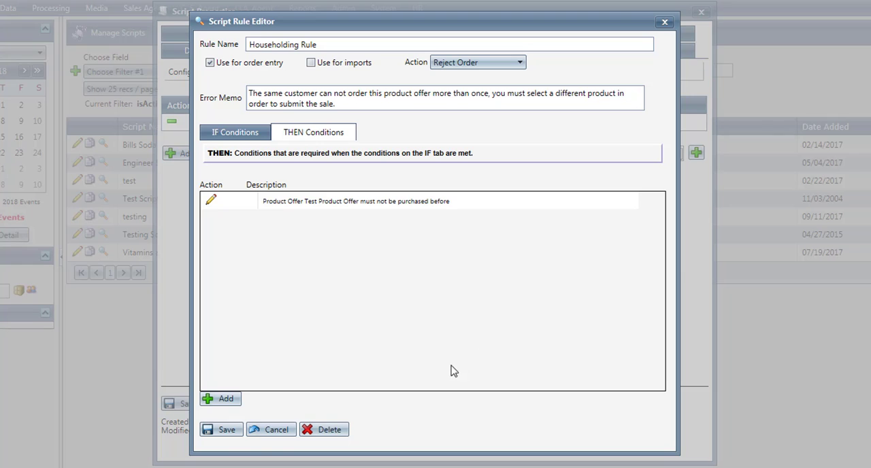
click(228, 430)
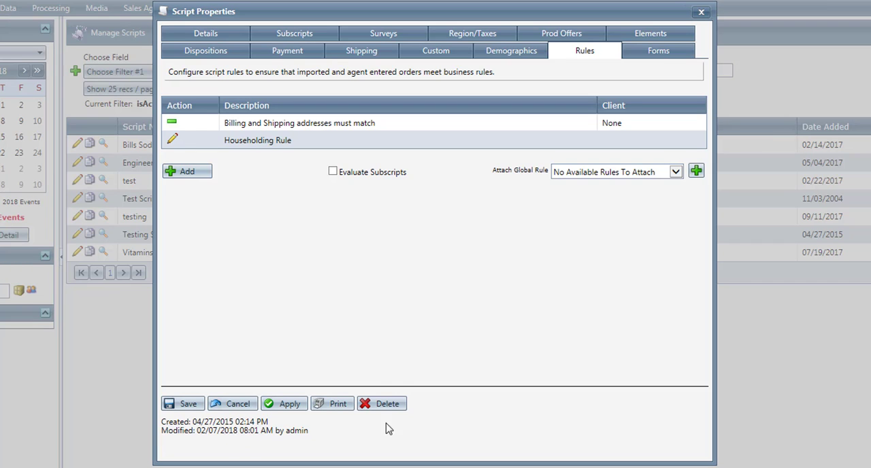
- Add an "Order Total exceeds $1,000" rule that holds orders for review as Limit exceeded, with an explanatory error memo and an Unconditional IF condition
click(193, 174)
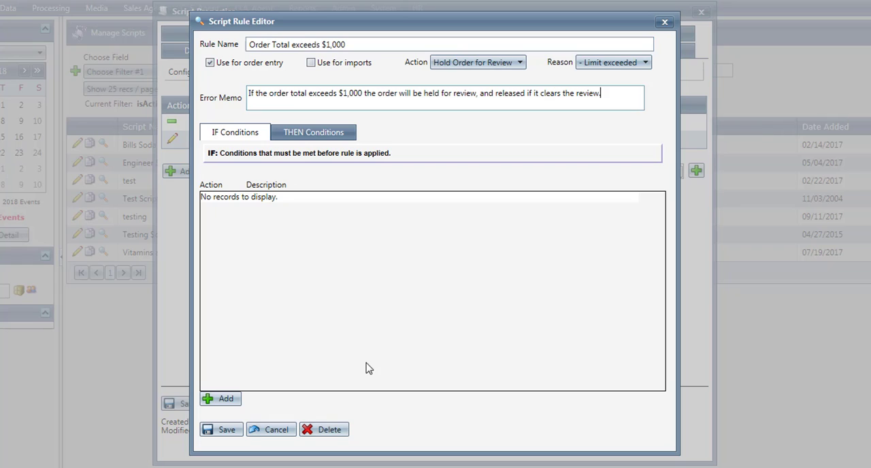
click(221, 406)
click(457, 109)
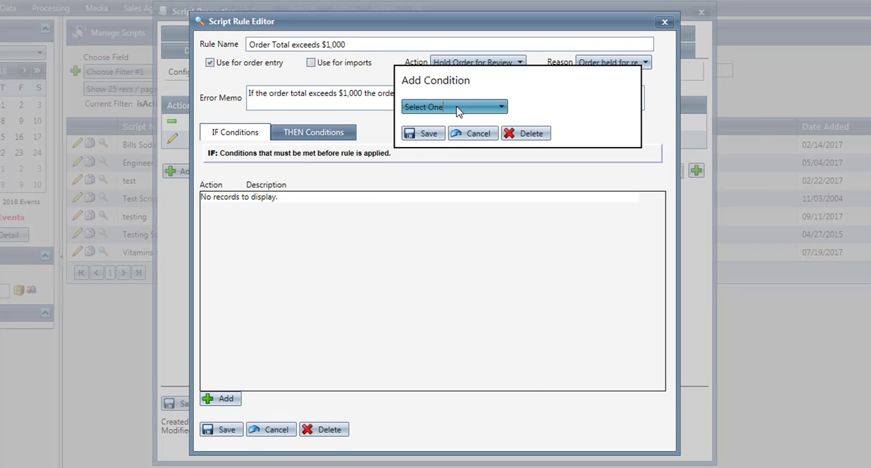
click(466, 361)
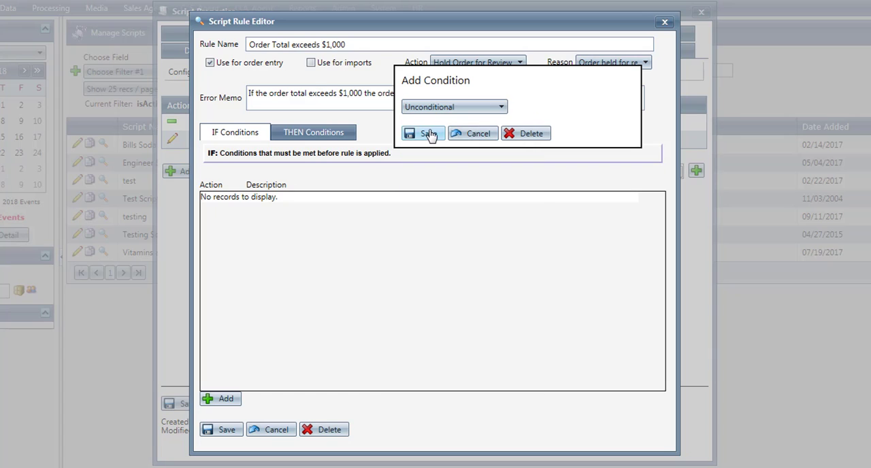
click(428, 134)
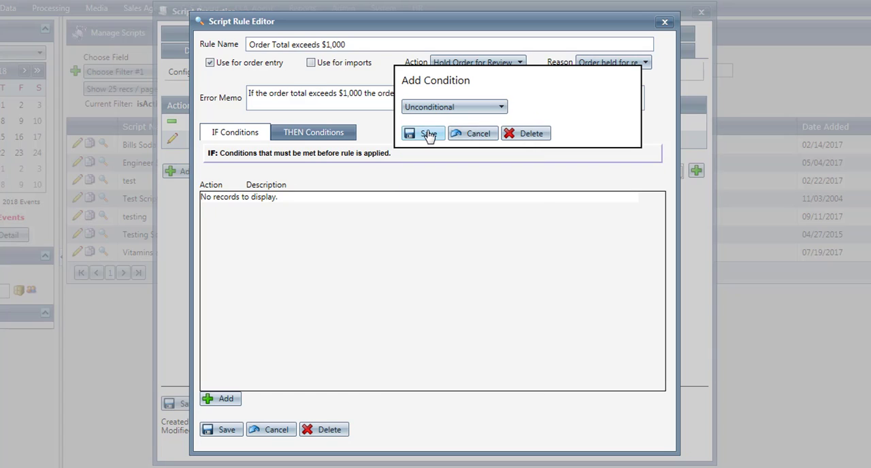
- Add an Order Total Under THEN condition with an amount of 1,000, and save the rule and the script
click(292, 136)
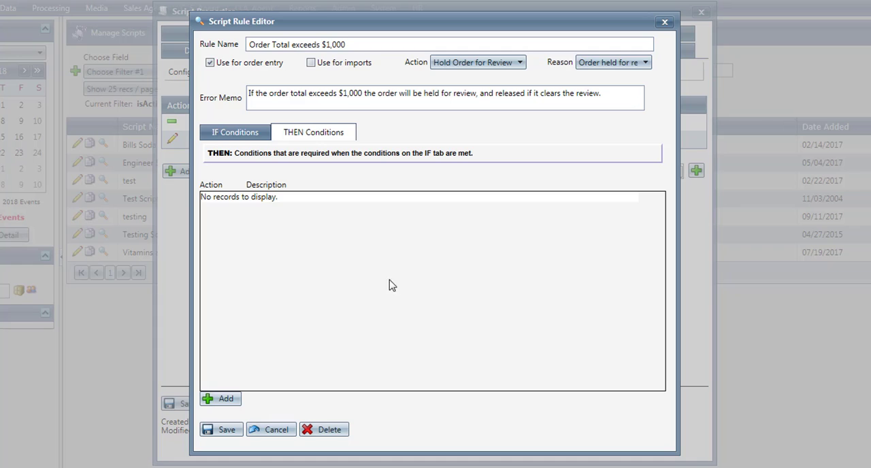
click(232, 399)
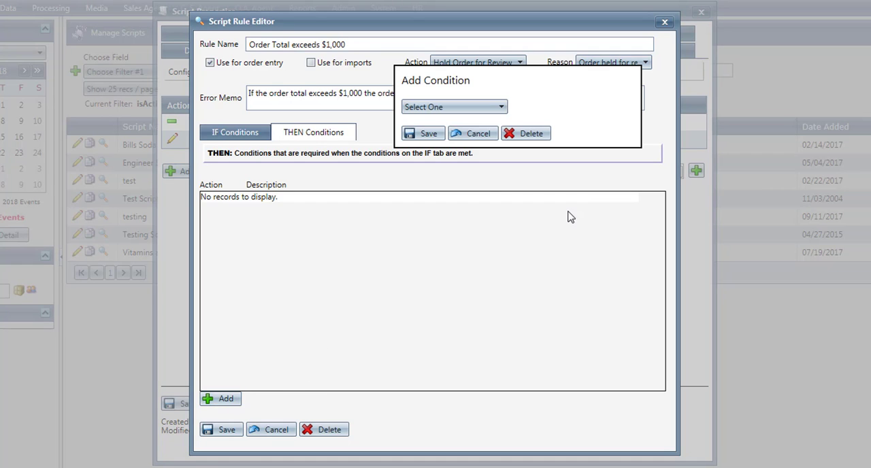
click(499, 111)
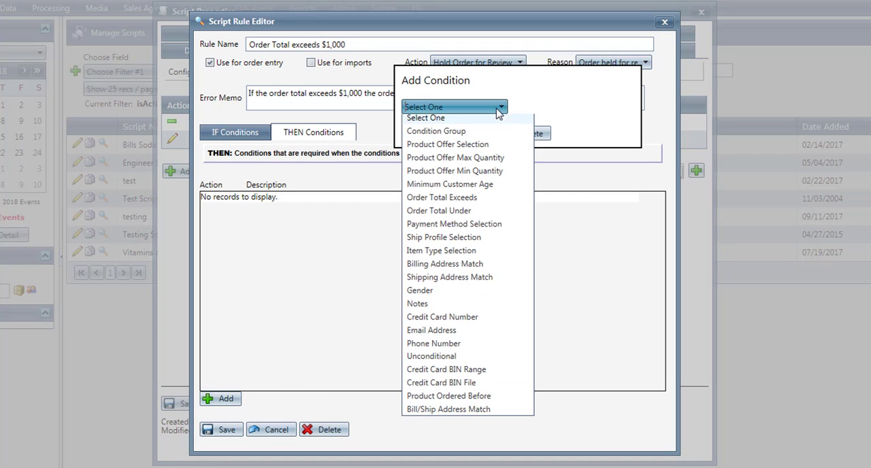
click(479, 215)
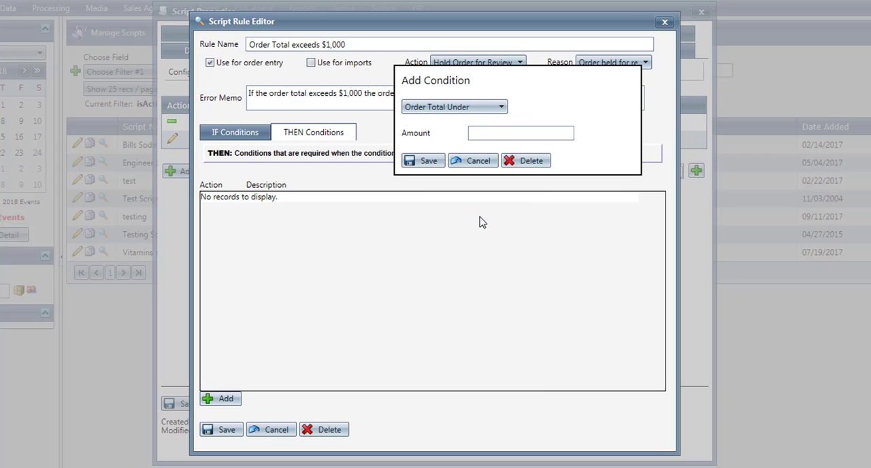
click(537, 133)
text(1,000)
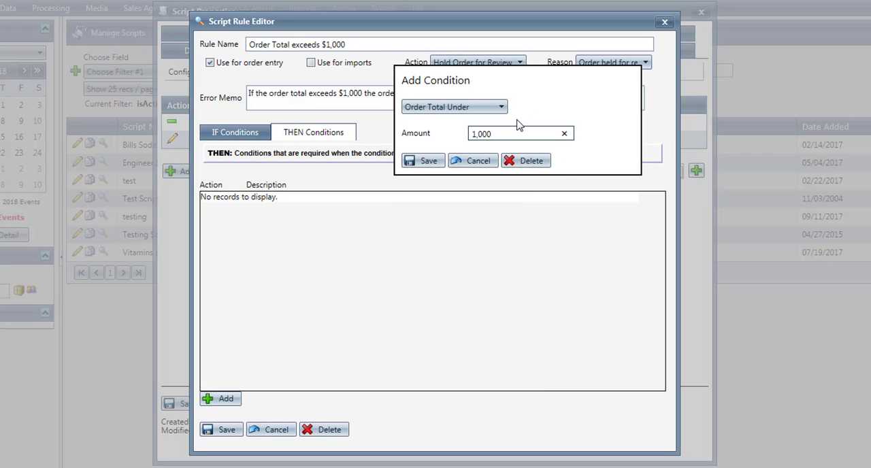
click(417, 164)
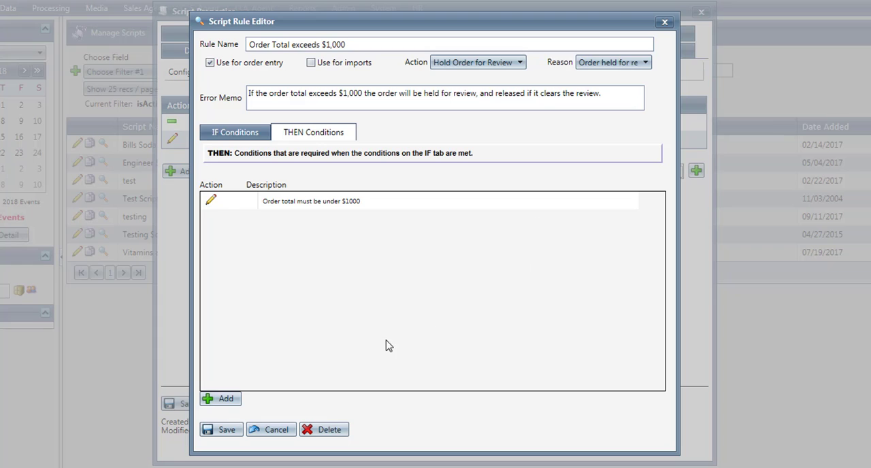
click(220, 430)
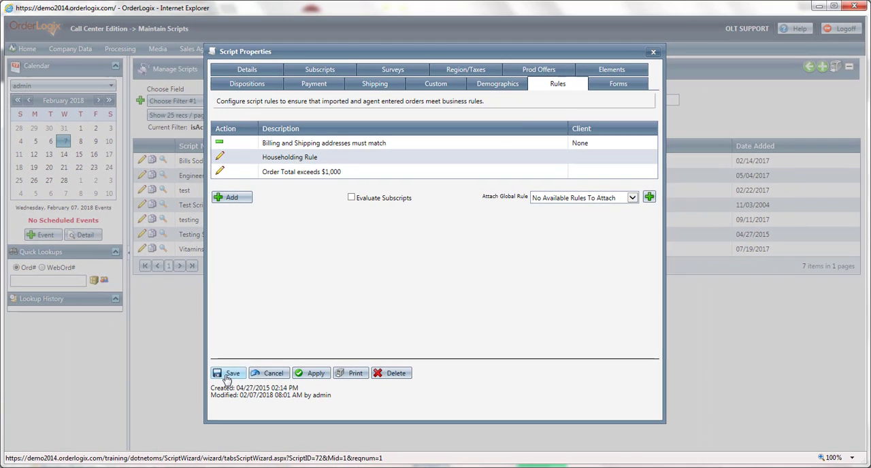
click(228, 374)
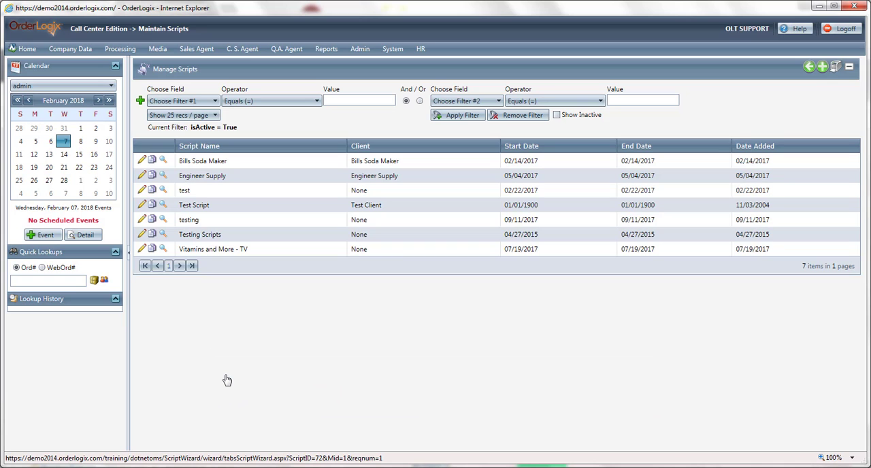
- Start a new sale for DNIS "testing" with the customer's billing details and a shipping street address that differs from the billing one
mouse_move(209, 57)
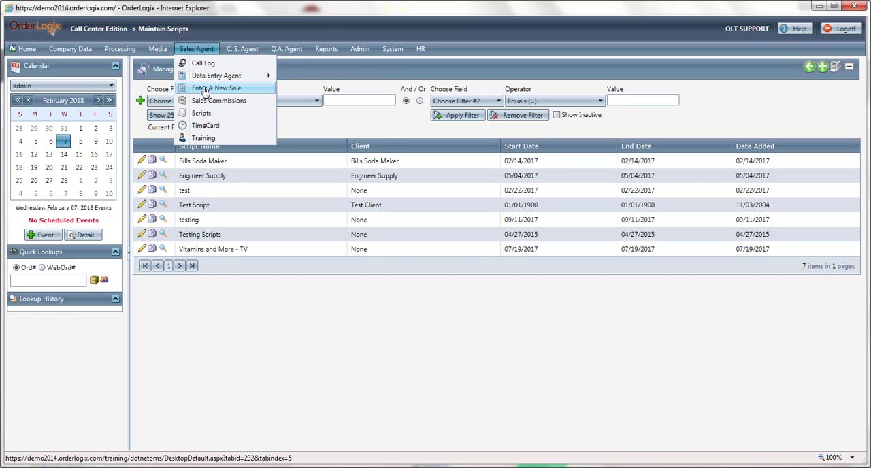
click(205, 91)
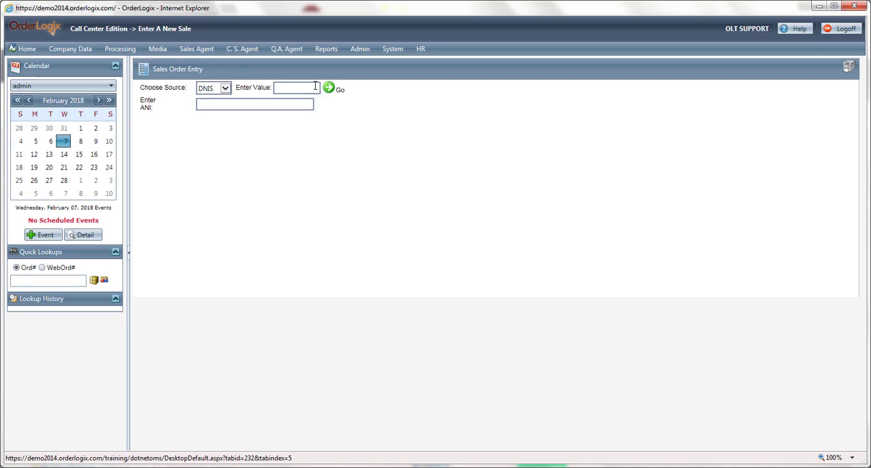
click(317, 87)
text(testing)
click(328, 88)
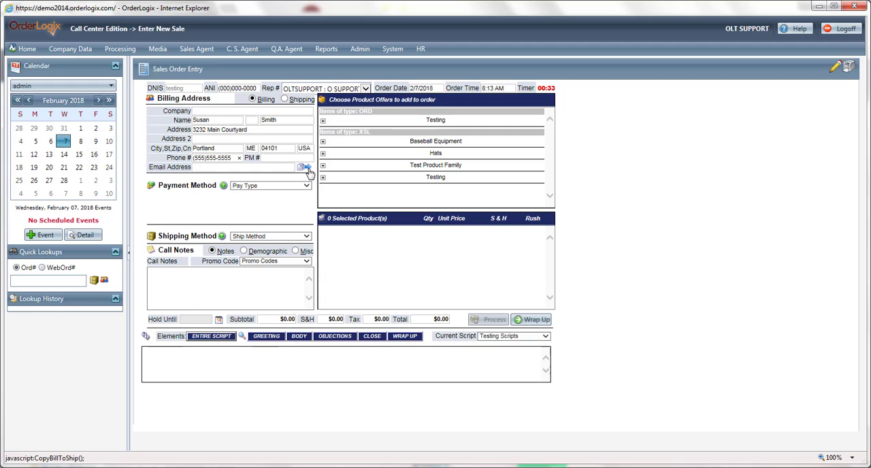
click(284, 100)
click(255, 130)
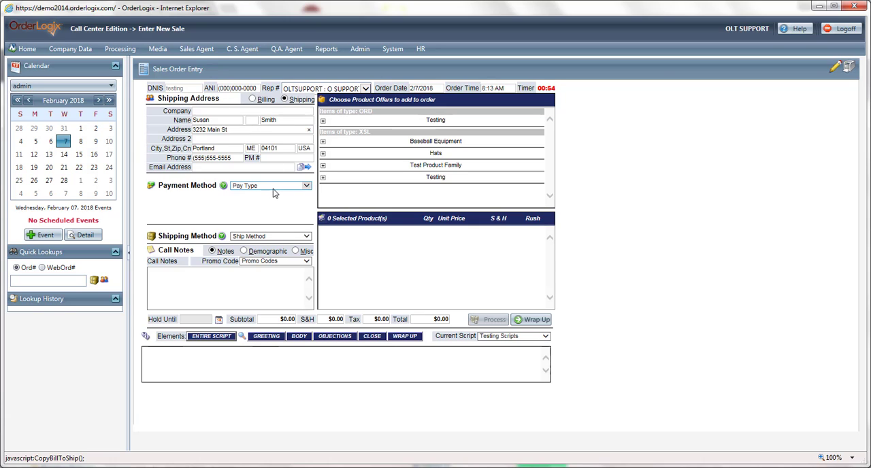
- Set the payment method to Mastercard and enter the credit card number, expiration date and CVV
click(274, 191)
click(272, 204)
click(241, 197)
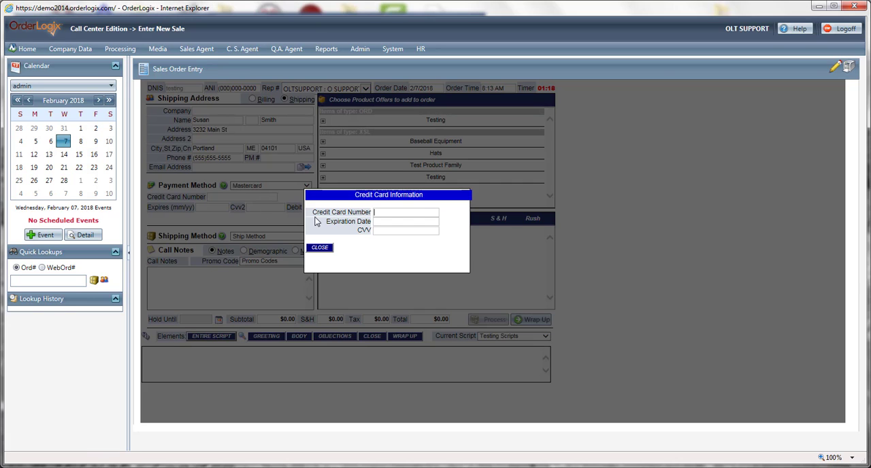
text(5424000000000015)
key(Tab)
text(11/20)
key(Tab)
text(111)
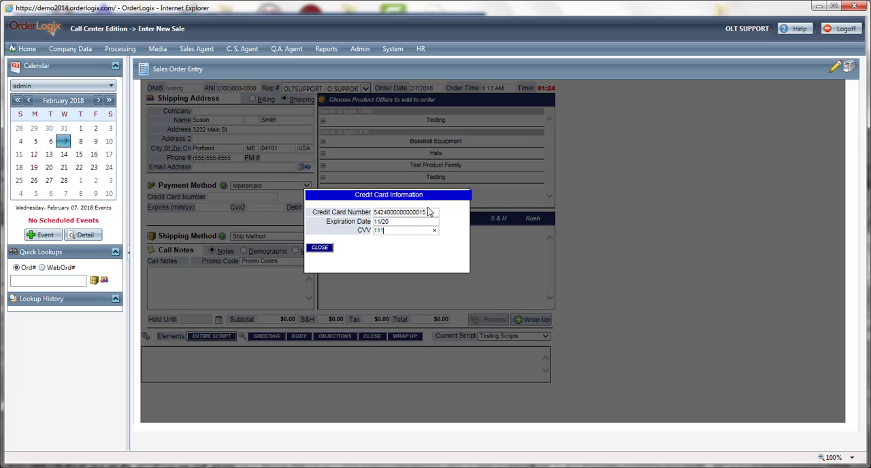
click(317, 247)
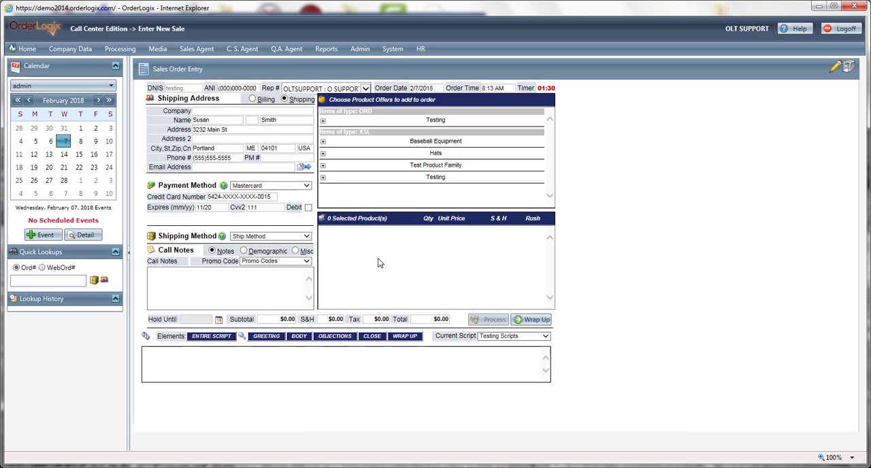
- Add Test Product Offer with a quantity of 1111, and wrap up the order by accepting the validation warnings
click(423, 178)
click(344, 190)
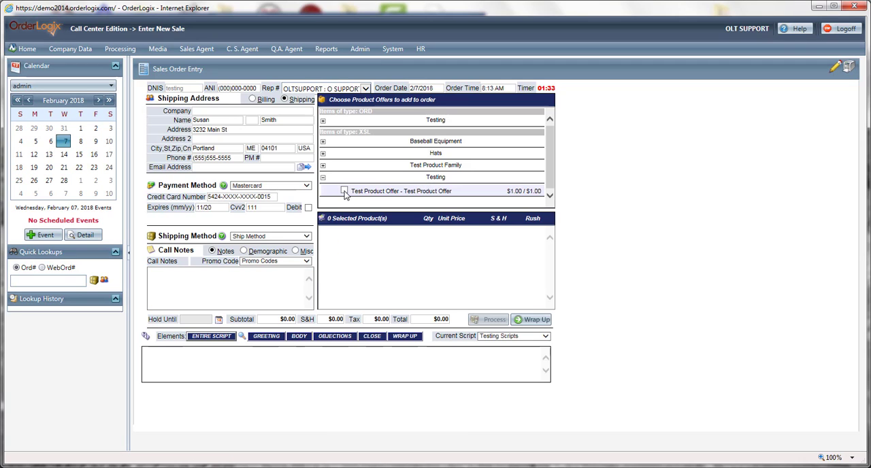
click(430, 232)
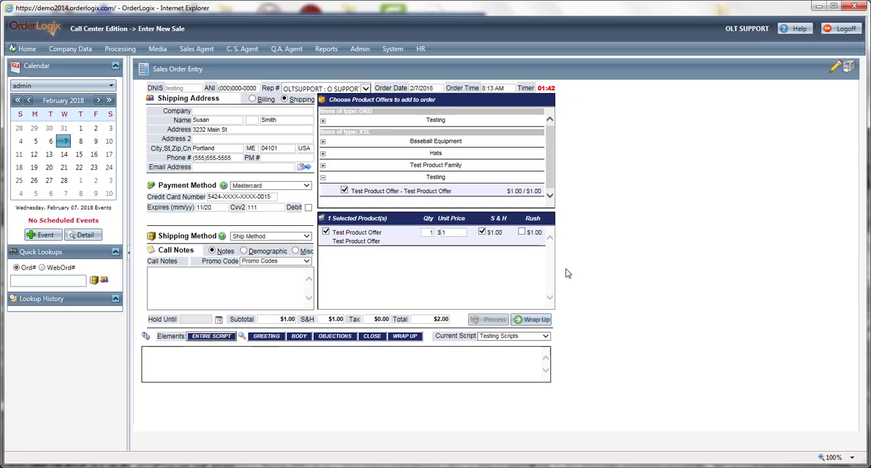
text(111)
click(271, 296)
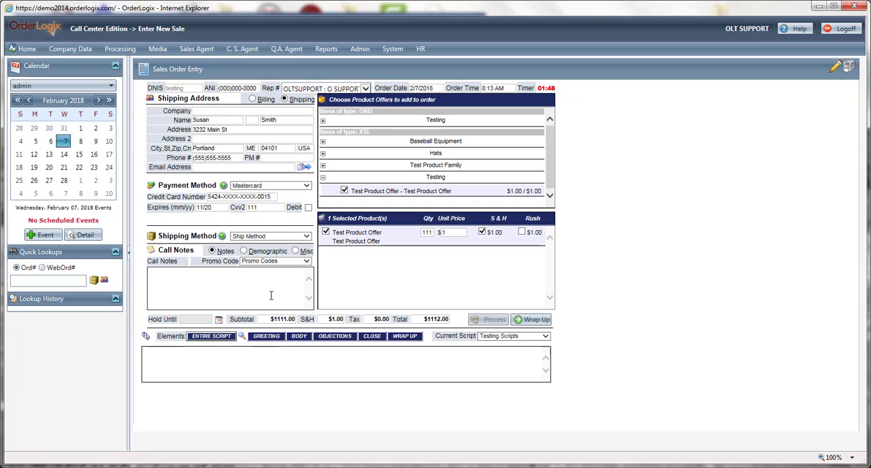
click(534, 319)
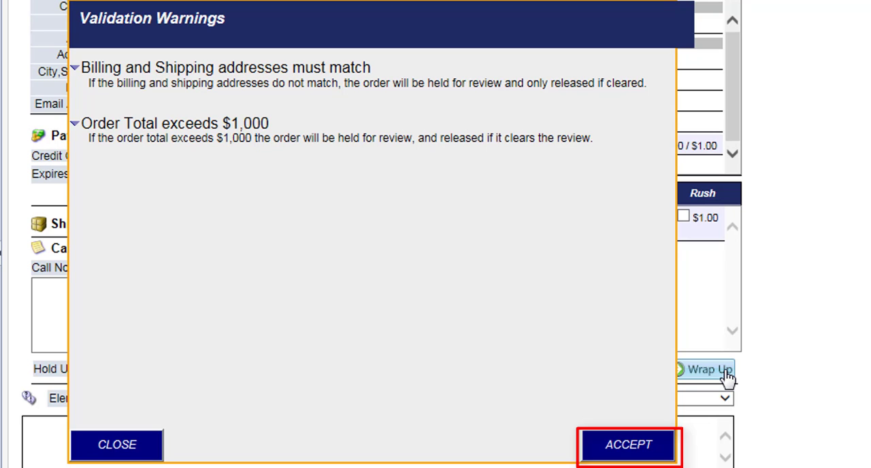
click(619, 450)
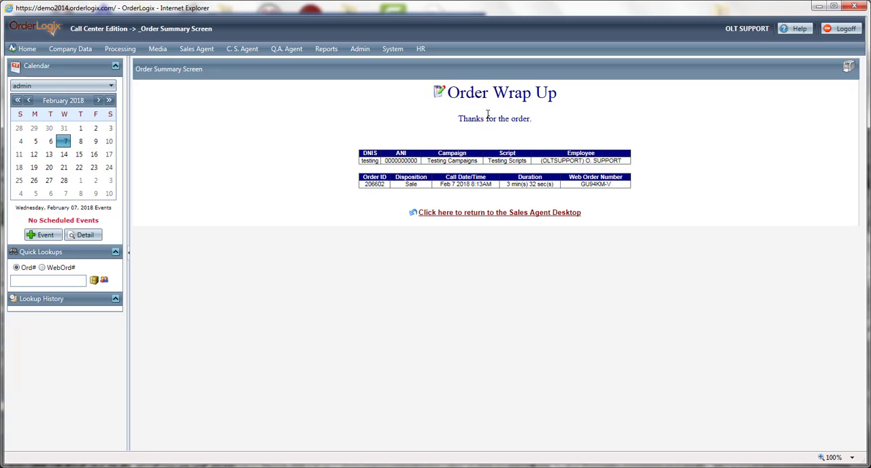
- Copy the new order's ID and use it to look up the order's details
double_click(378, 186)
key(ctrl+c)
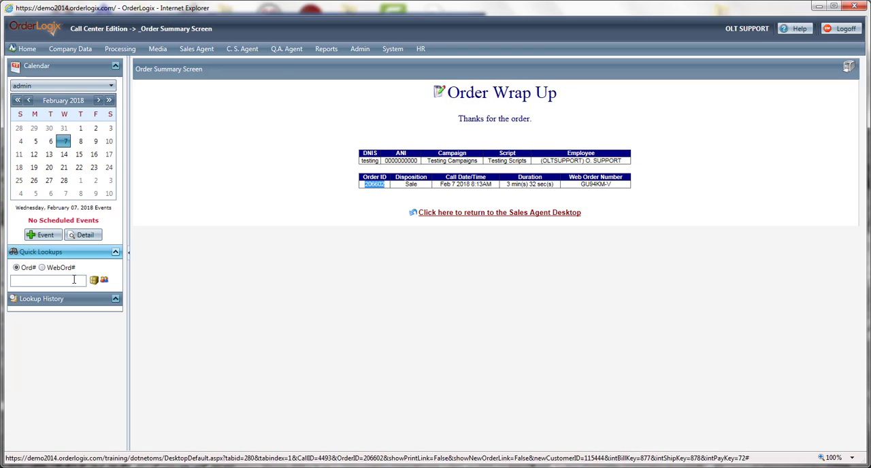
click(68, 281)
key(ctrl+v)
click(96, 281)
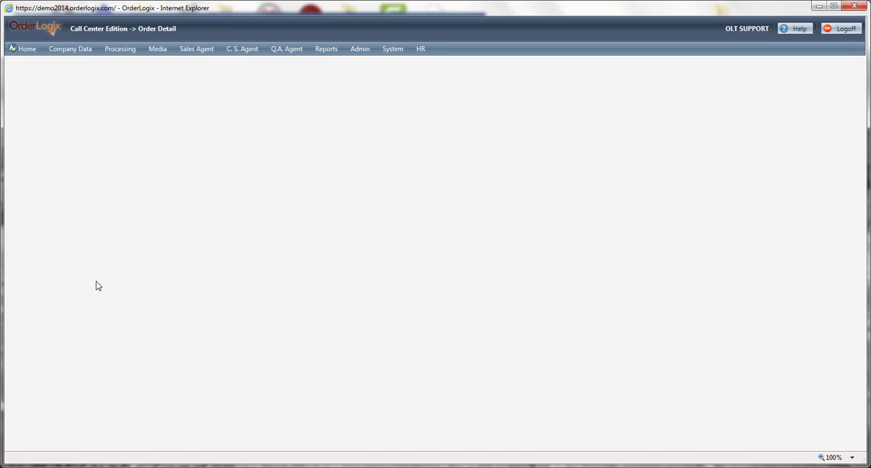
- Check the order's item status, and examine the order history and CS activities in the customer's record
scroll(379, 286, down, 3)
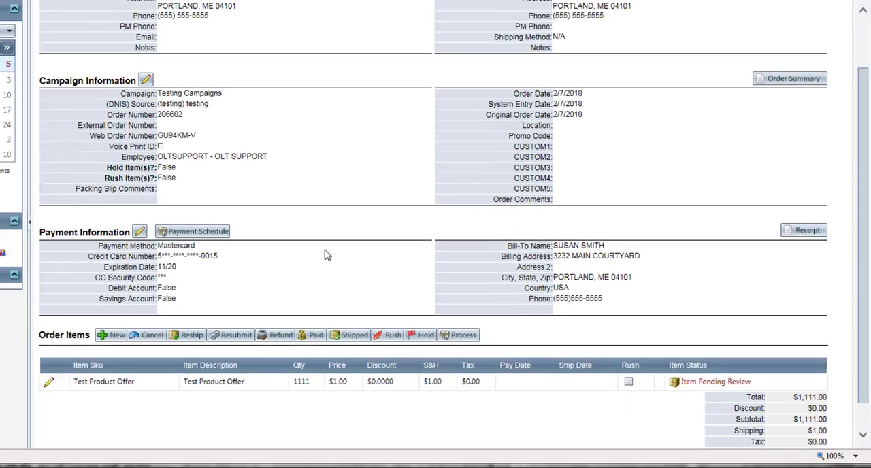
scroll(327, 255, up, 3)
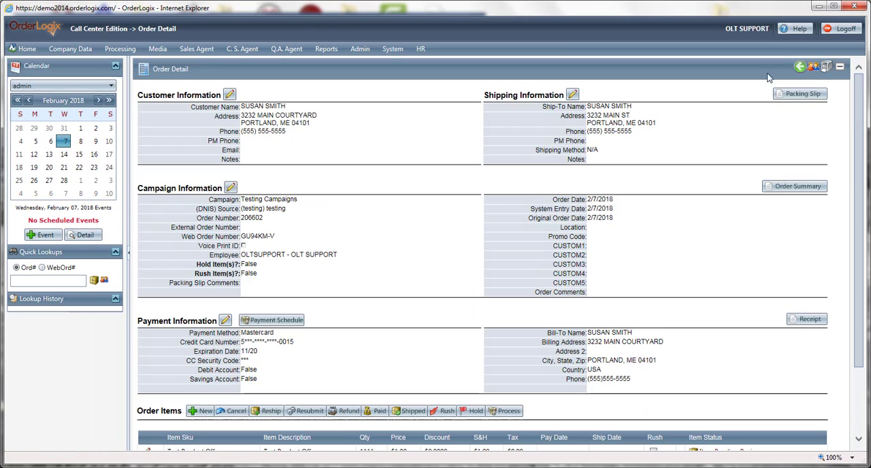
click(813, 69)
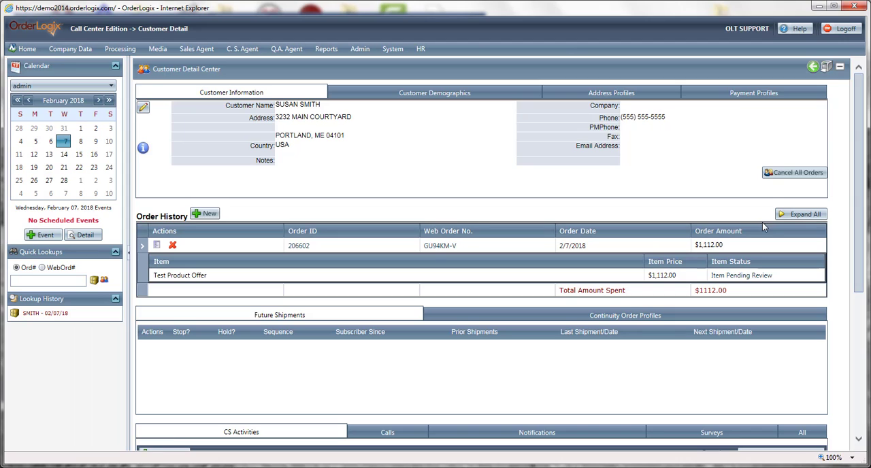
scroll(748, 231, down, 2)
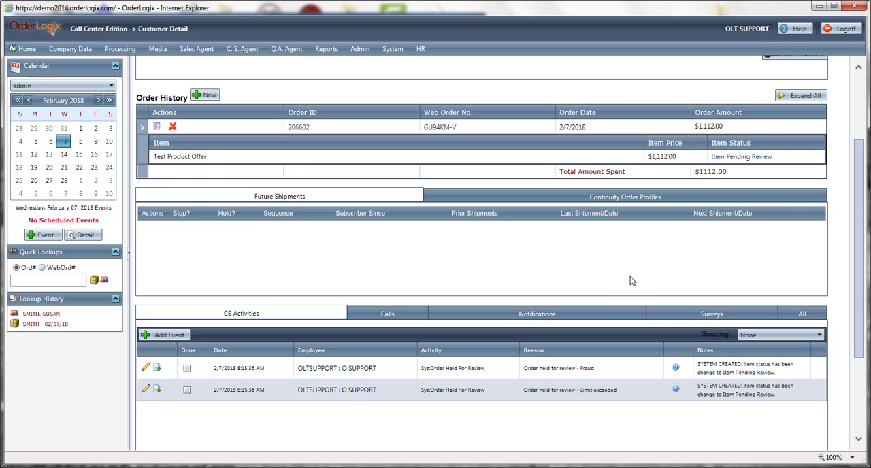
- Mark the "Order held for review - Fraud" CS activity as complete and save it
click(145, 369)
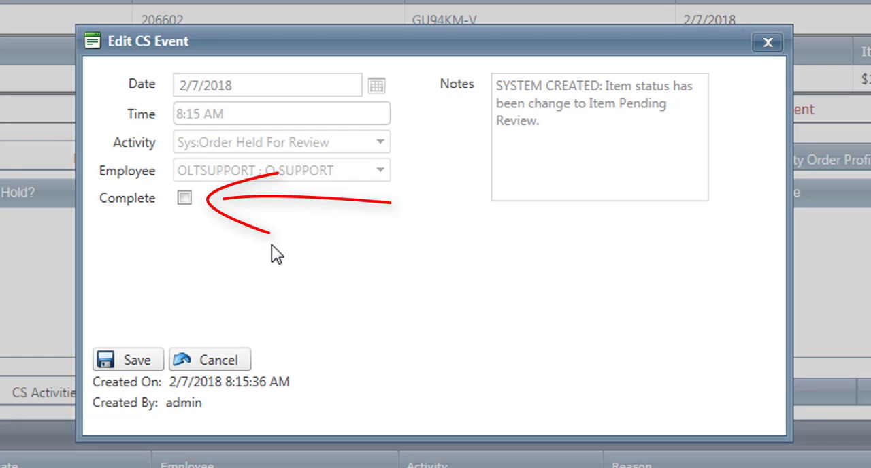
click(185, 199)
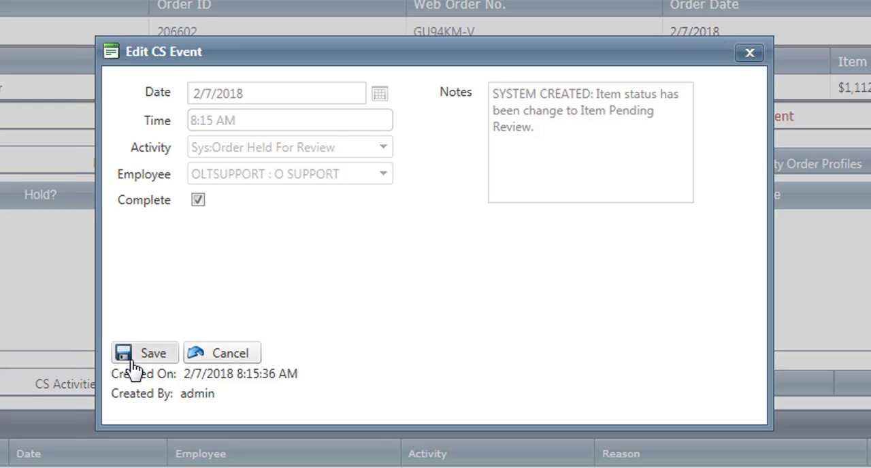
click(114, 368)
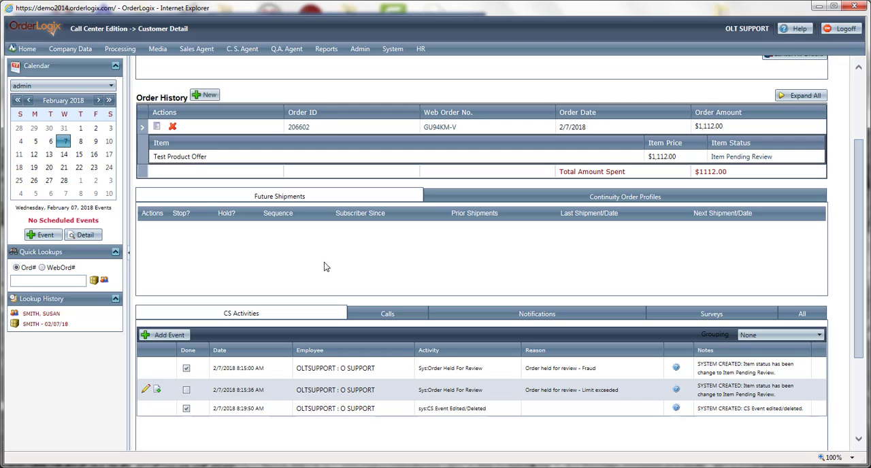
- Mark the "Order held for review - Limit exceeded" CS activity as complete and save it
click(145, 389)
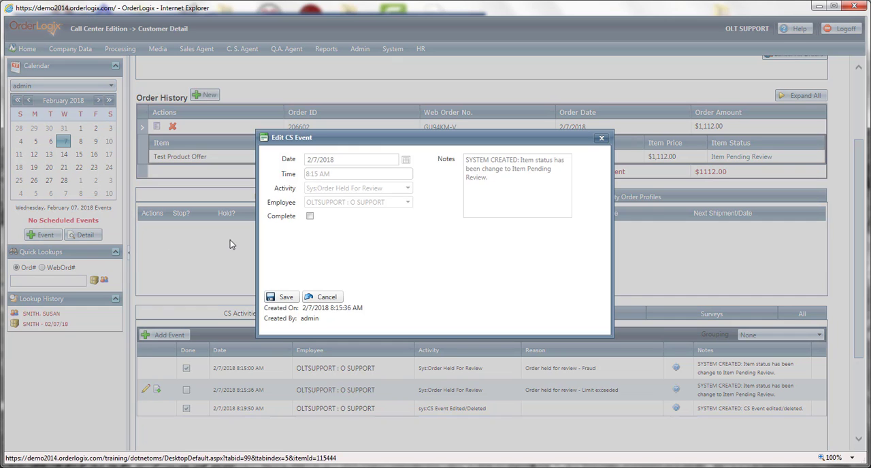
click(309, 216)
click(282, 297)
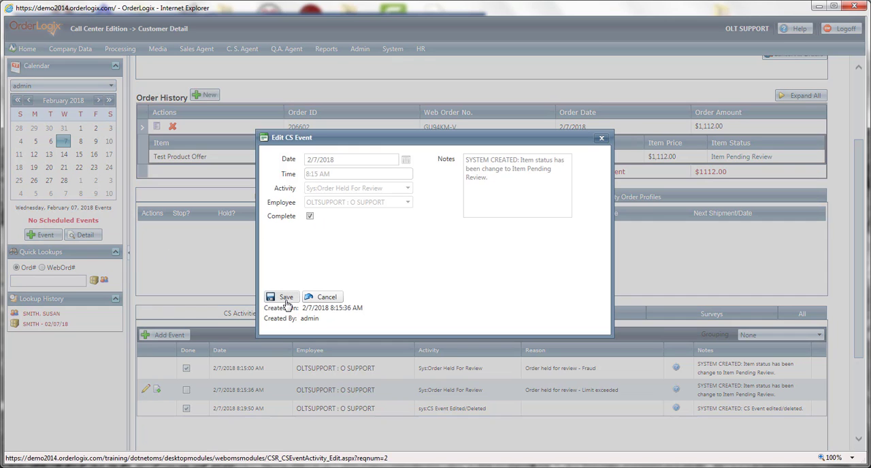
- Review the updated CS activities and display the status history of the Test Product Offer item in the order history
scroll(687, 277, down, 2)
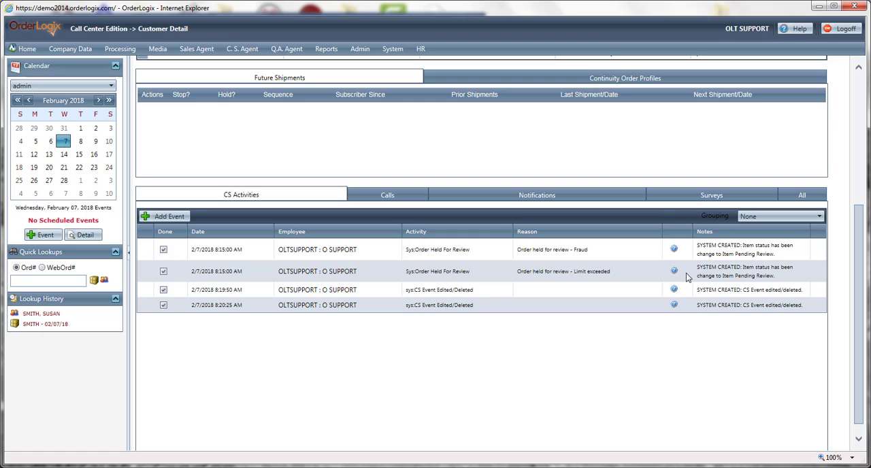
scroll(673, 279, up, 2)
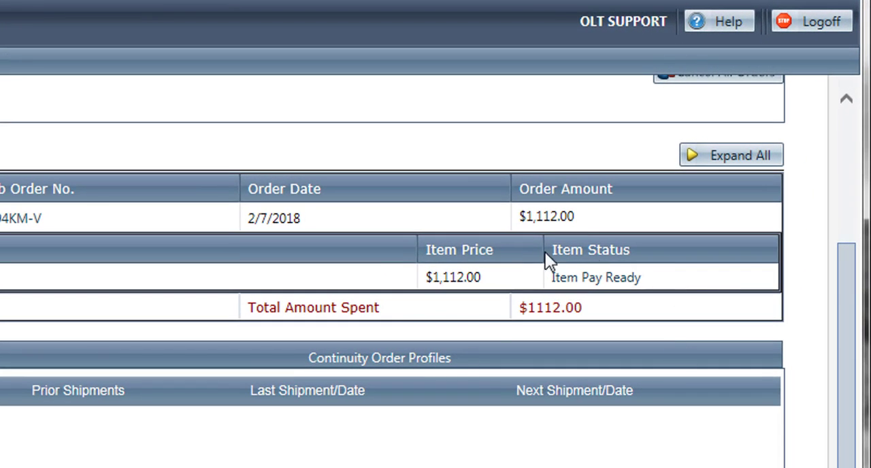
click(615, 278)
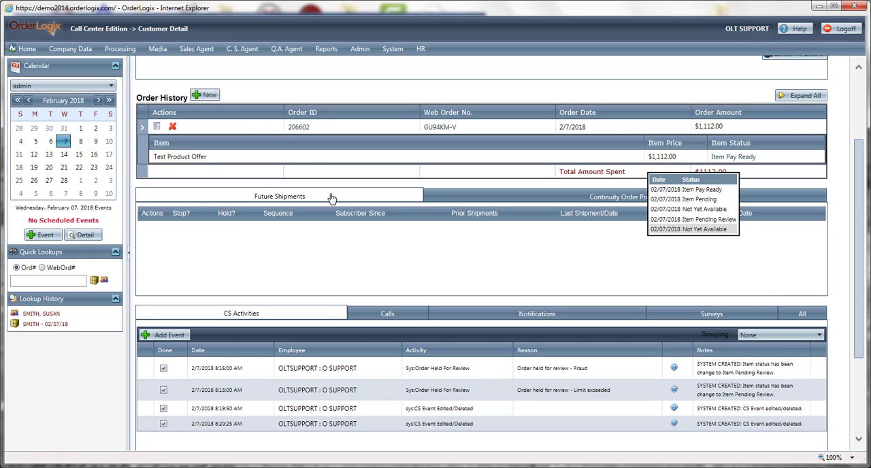
- Start a new order for the same customer with the stored Mastercard and the saved billing and shipping addresses, and submit the source info
click(205, 95)
click(195, 115)
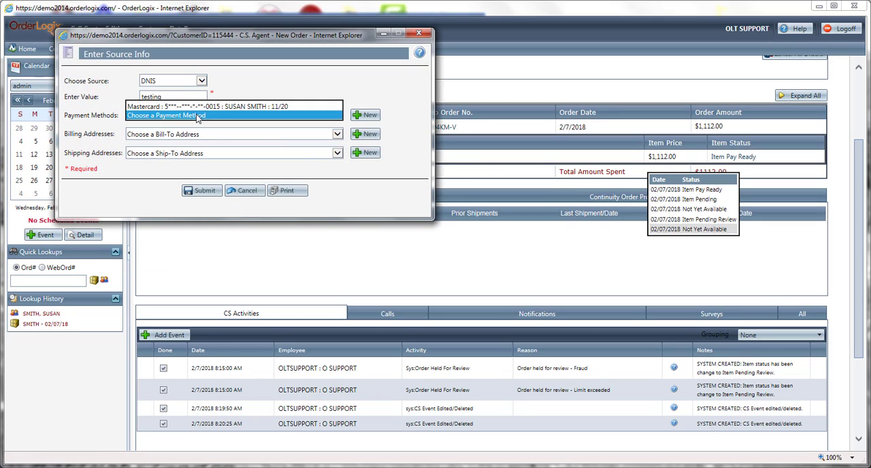
click(195, 103)
click(195, 134)
click(194, 143)
click(195, 153)
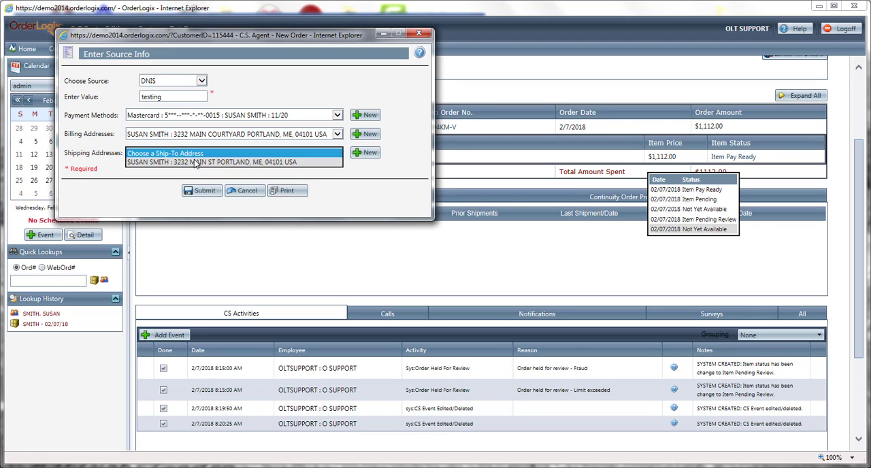
click(197, 162)
click(202, 193)
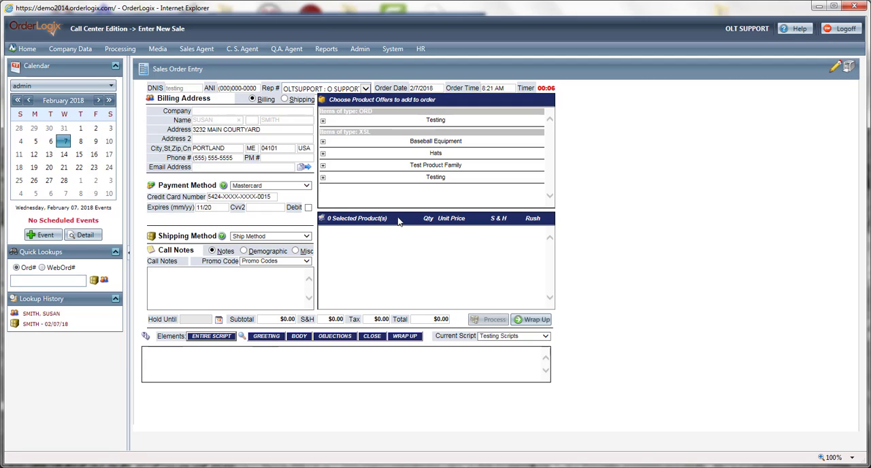
- Add Test Product Offer from the Testing family, try to wrap up the order, and close the validation message
click(403, 178)
click(345, 191)
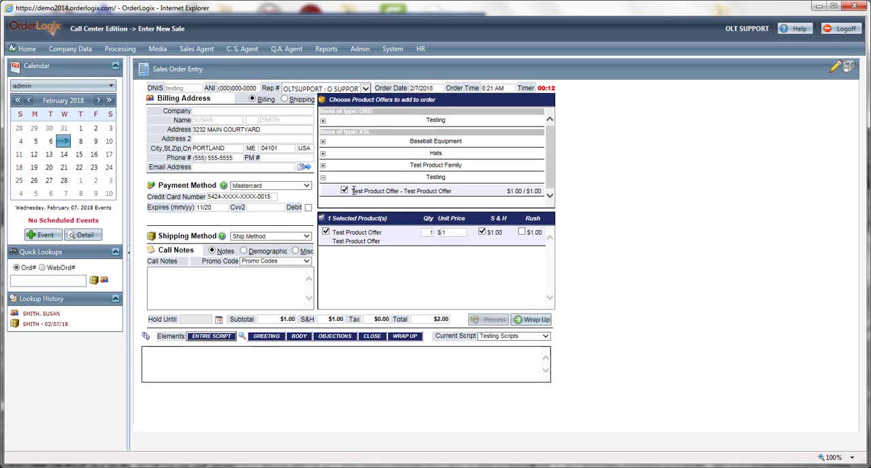
click(536, 319)
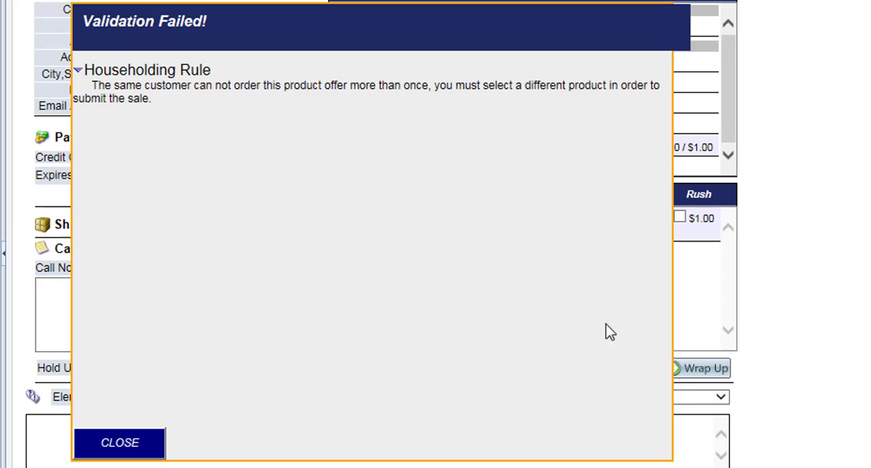
click(158, 449)
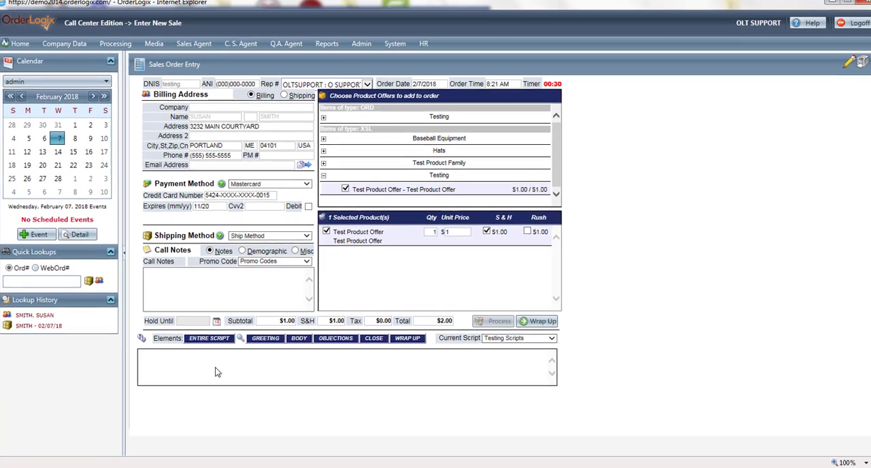